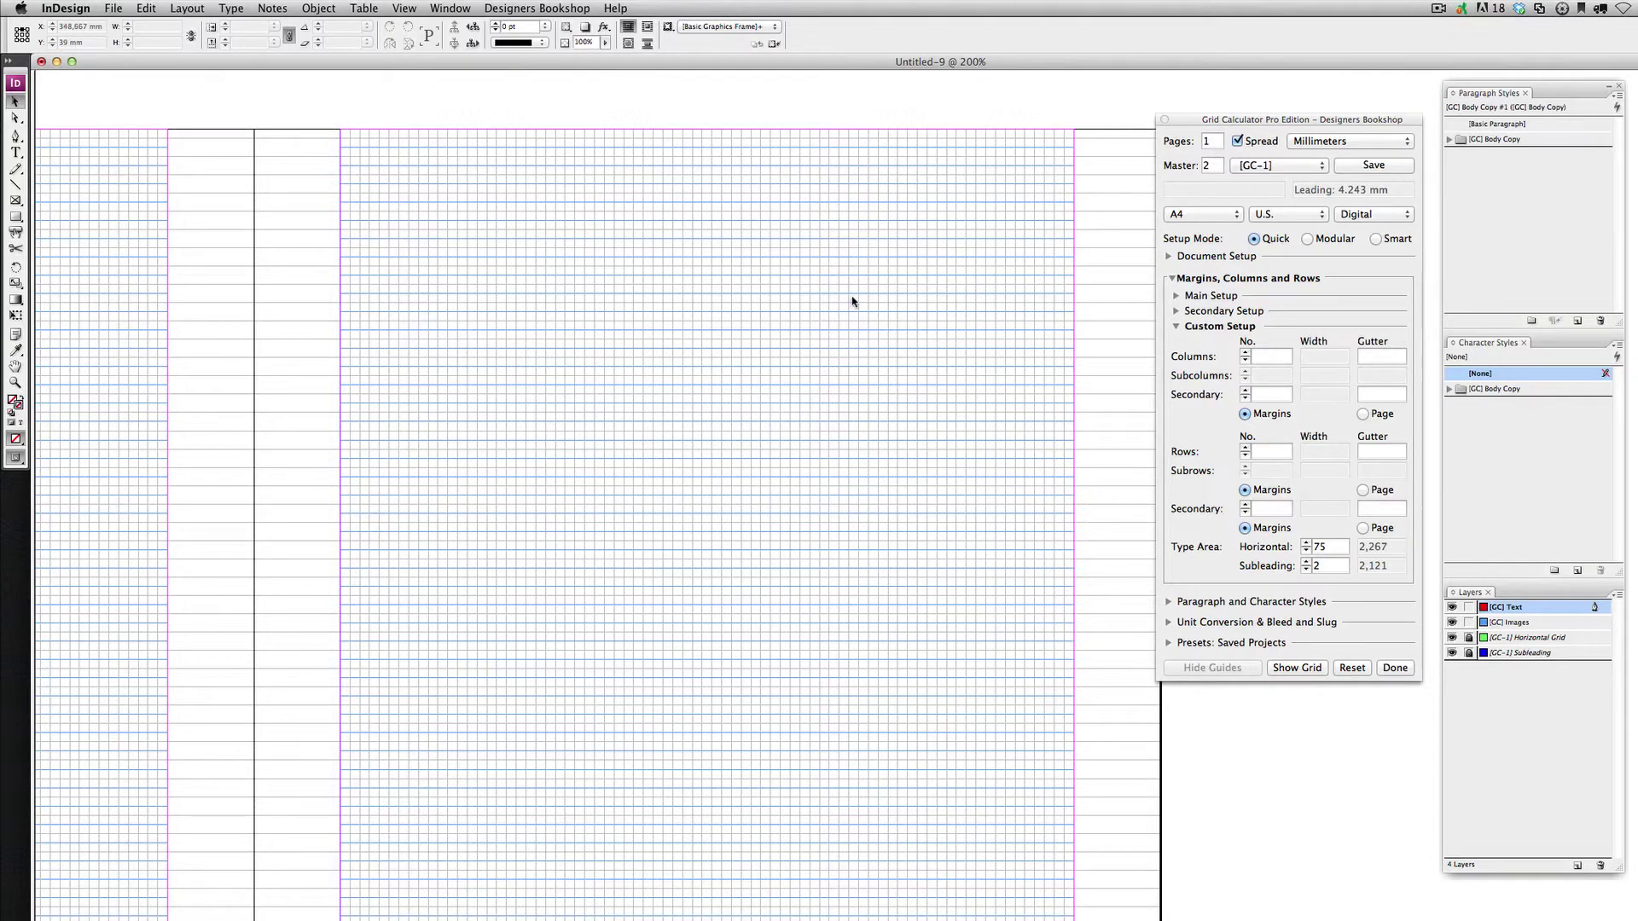
- Export the page to grid.pdf on the desktop with visible guides and grids included
left_click(111, 8)
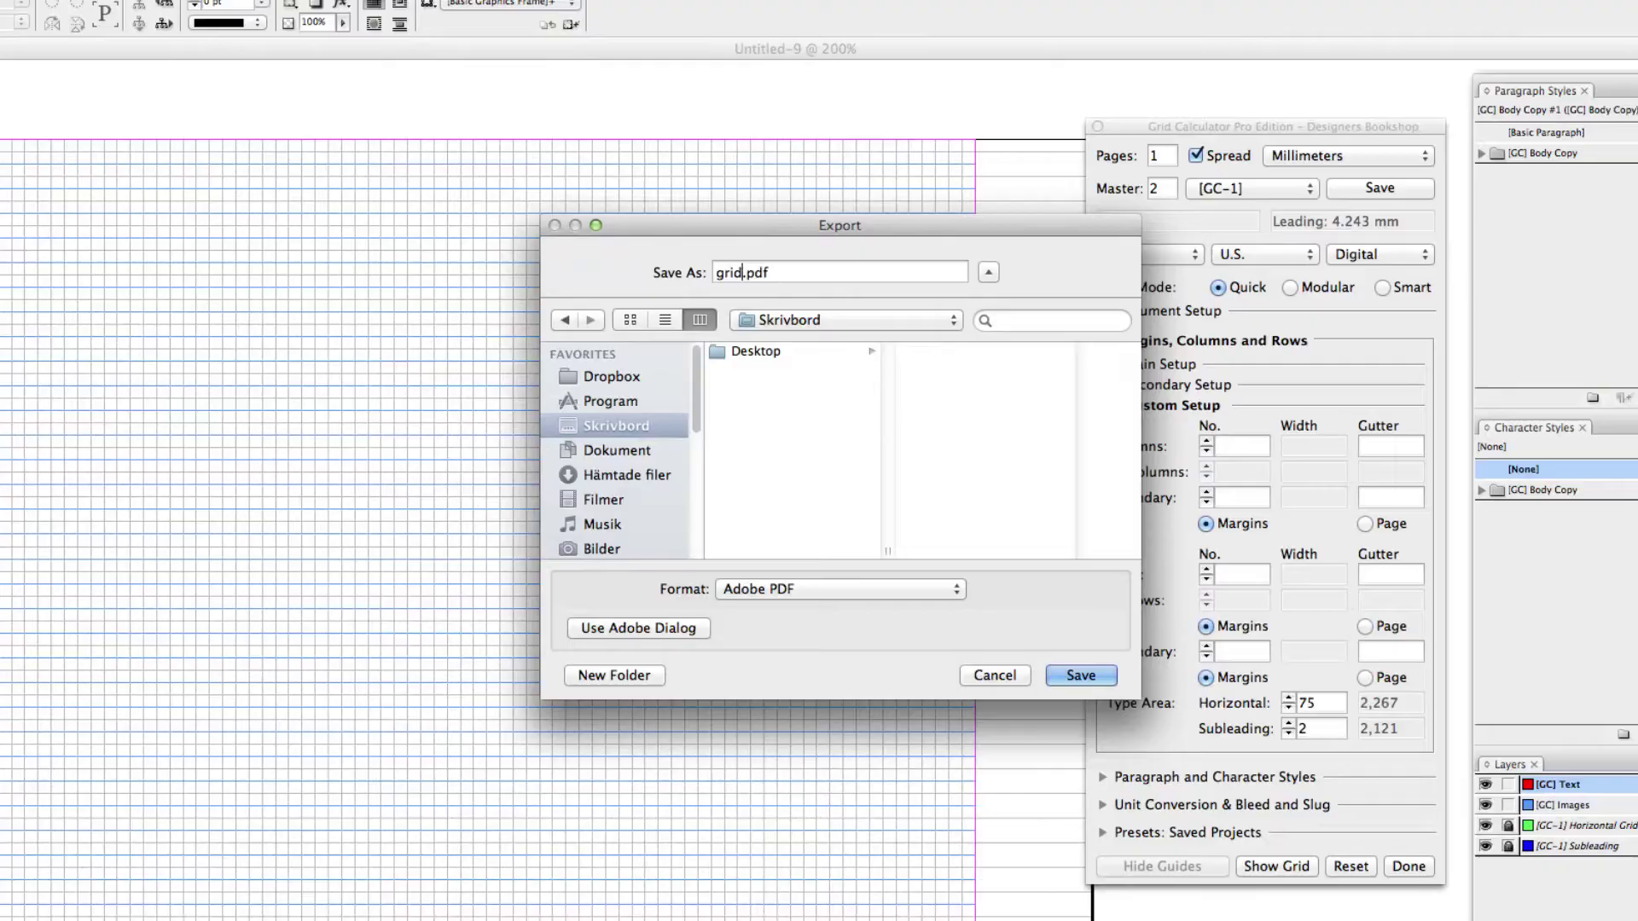
key("Return")
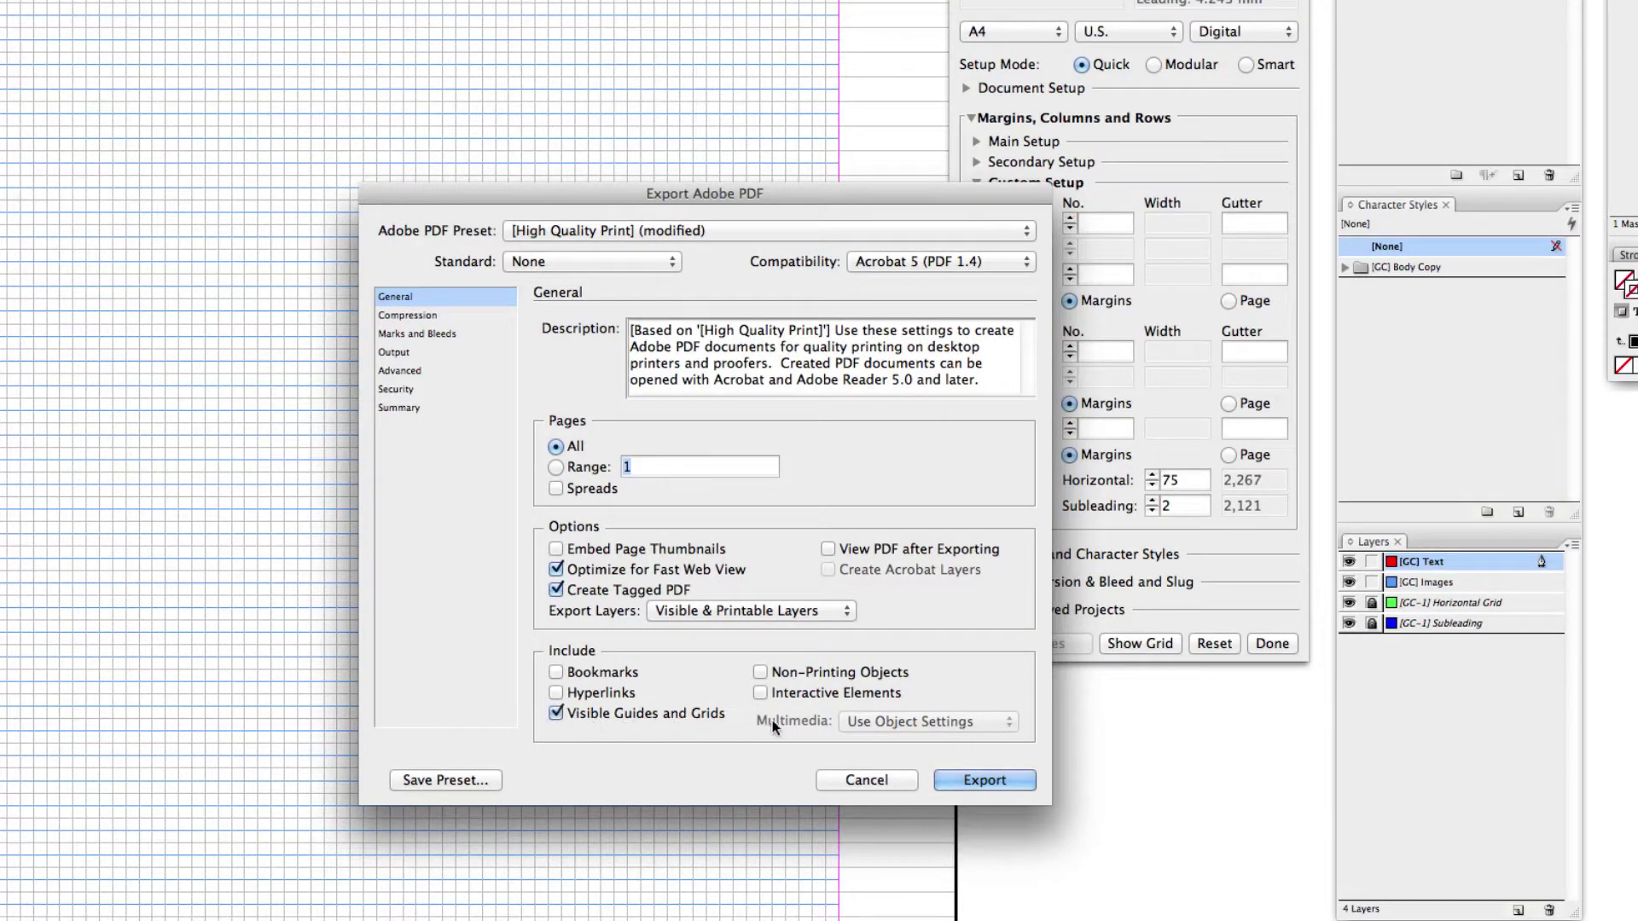
left_click(999, 782)
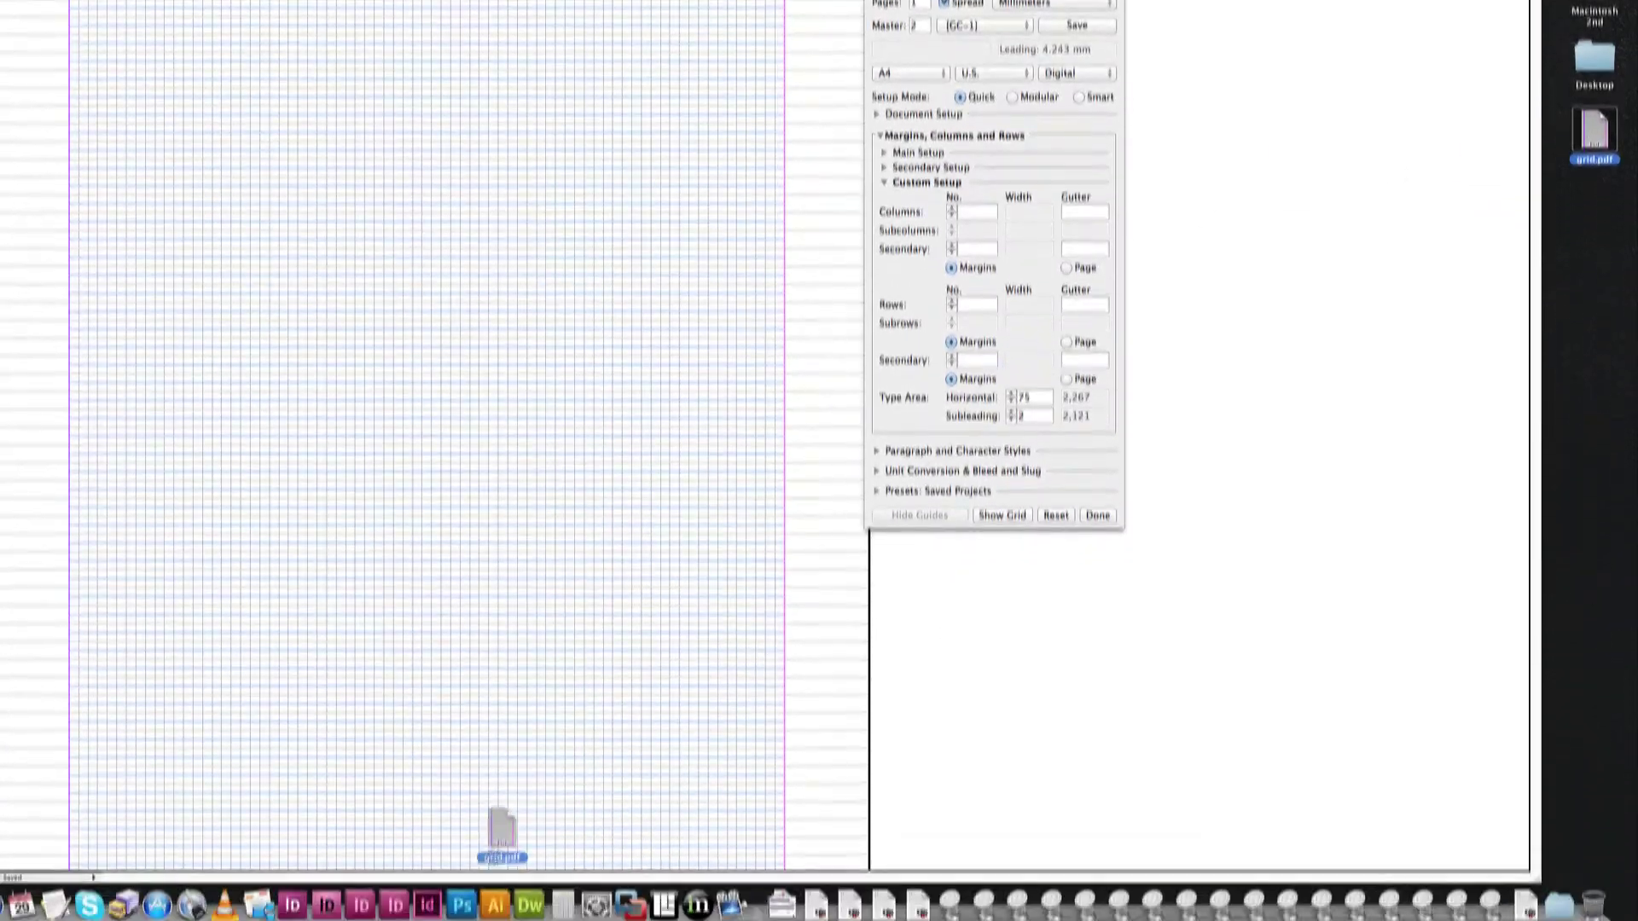
- Open grid.pdf in Illustrator, stroke all grid lines at 0,5 pt, then deselect and zoom out
left_click_drag(1594, 121, 498, 893)
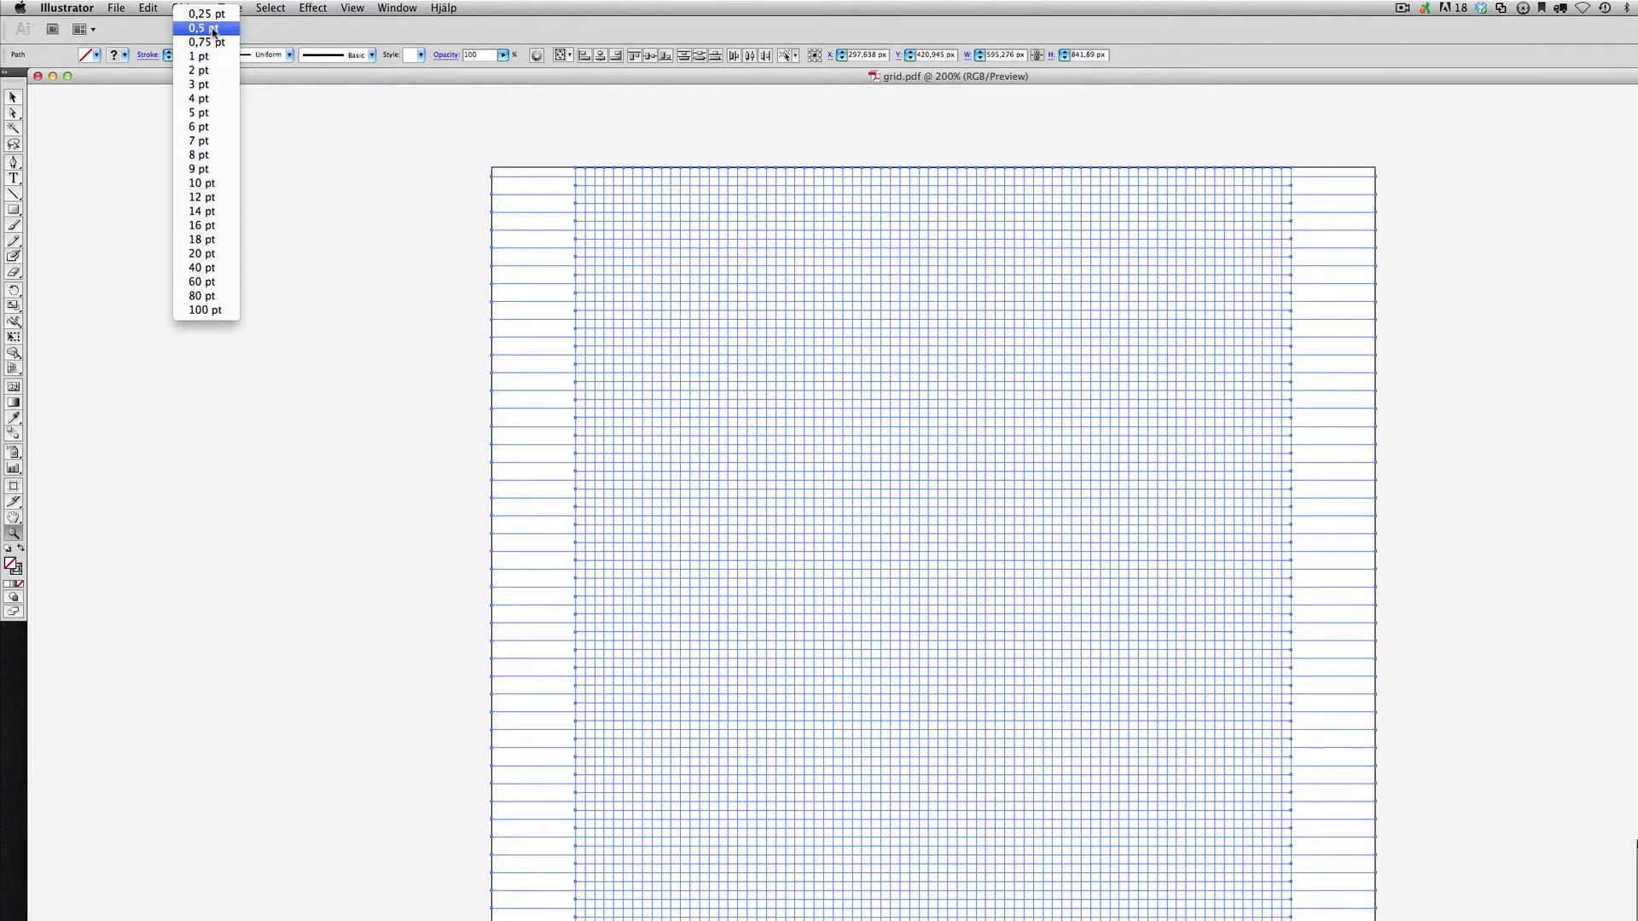
left_click(212, 28)
key("ctrl+shift+a")
key("v")
left_click_drag(723, 374, 663, 367)
key("ctrl+minus")
scroll(668, 348, "down", 1)
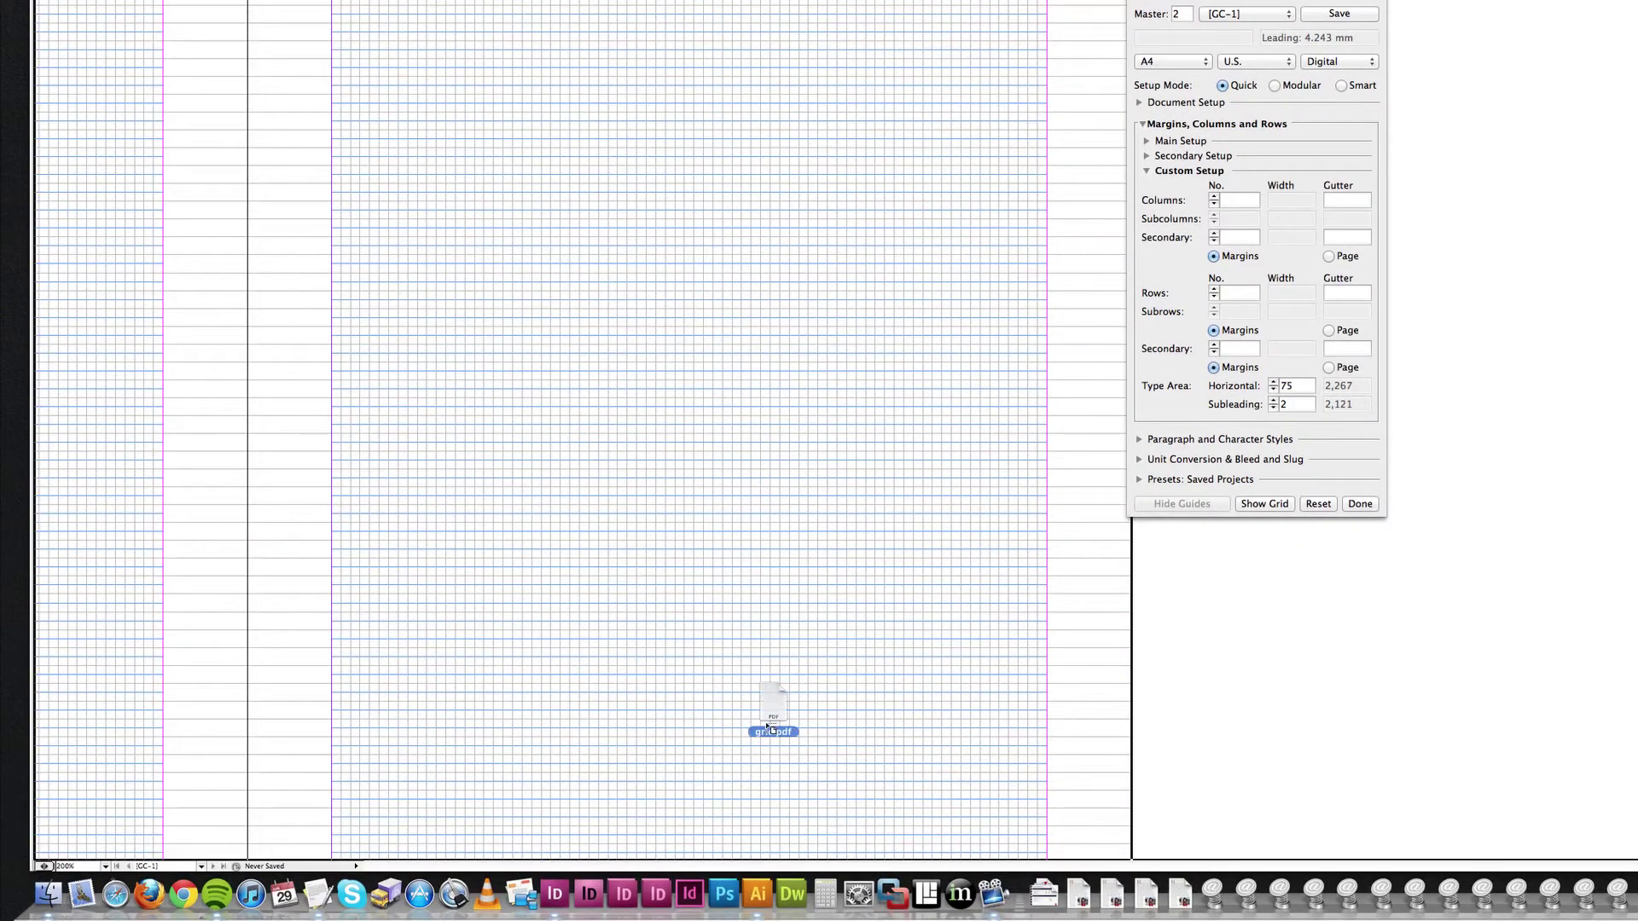
- Import grid.pdf into Photoshop as a 2480×3508 px, 300 ppi document
left_click_drag(772, 705, 639, 890)
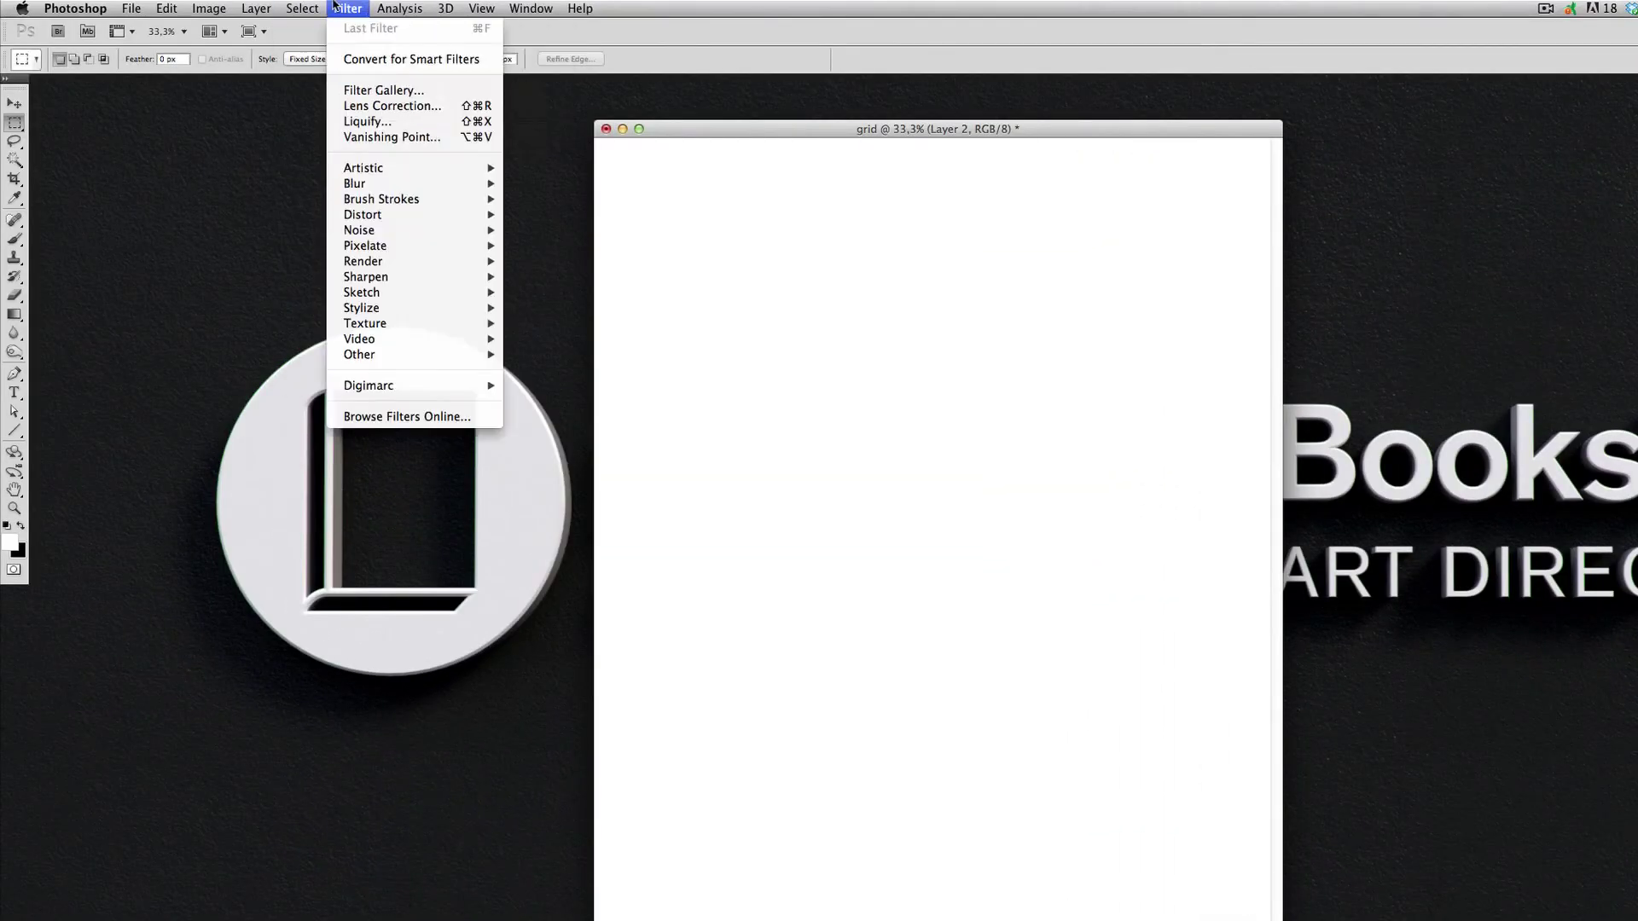
mouse_move(262, 29)
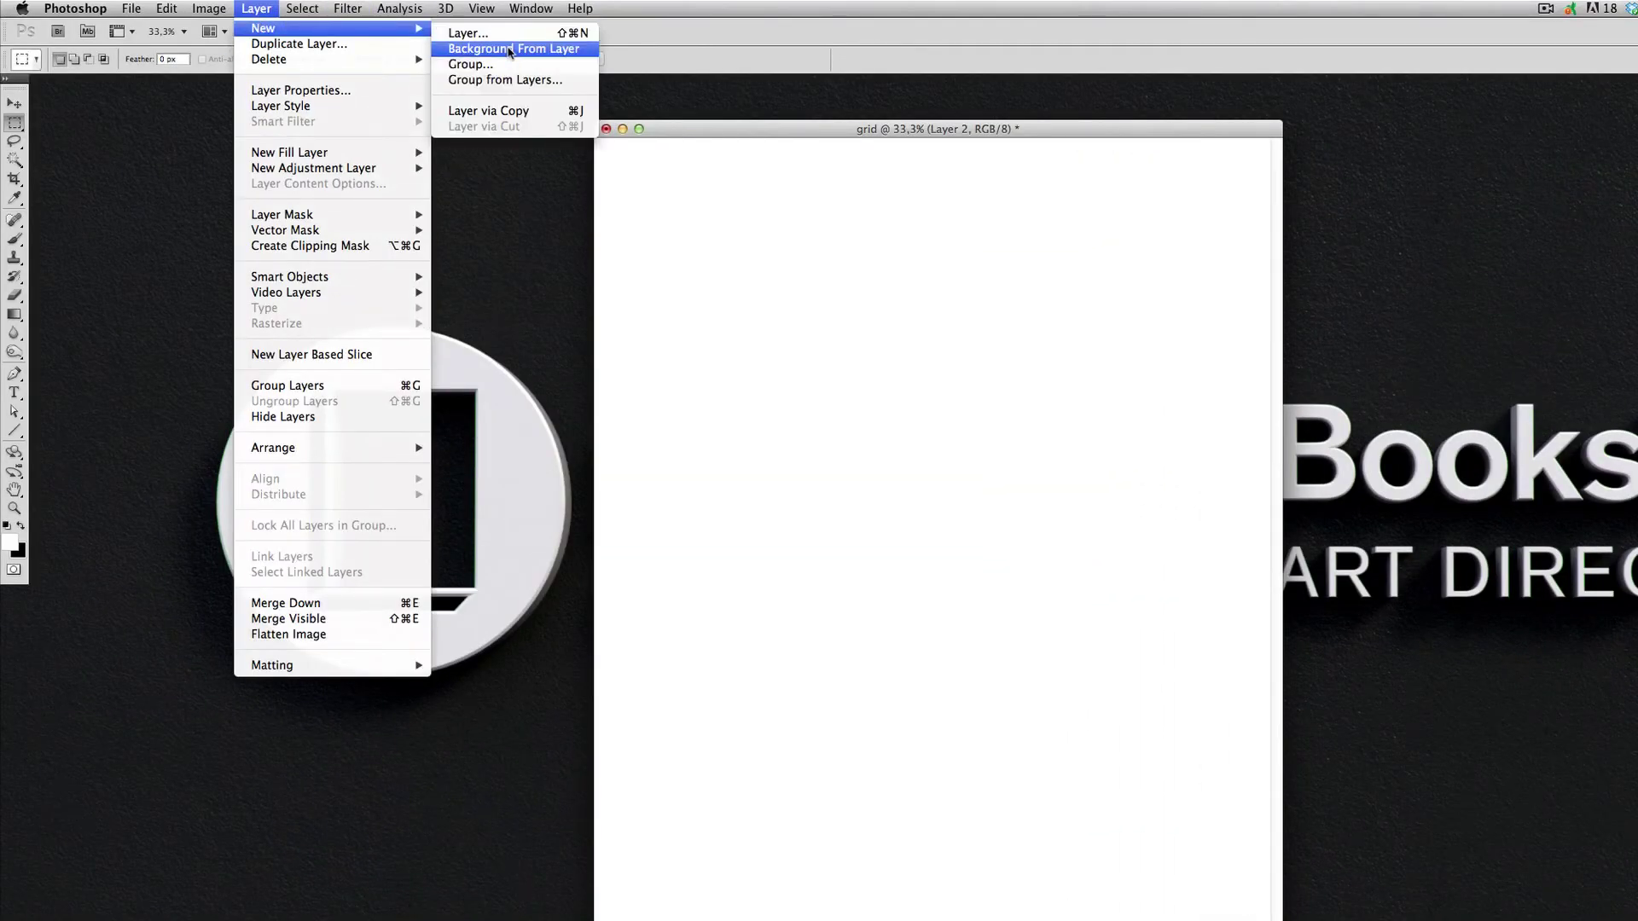
- Make the white layer the Background, then view the grid full screen and zoomed in
left_click(512, 50)
key("f")
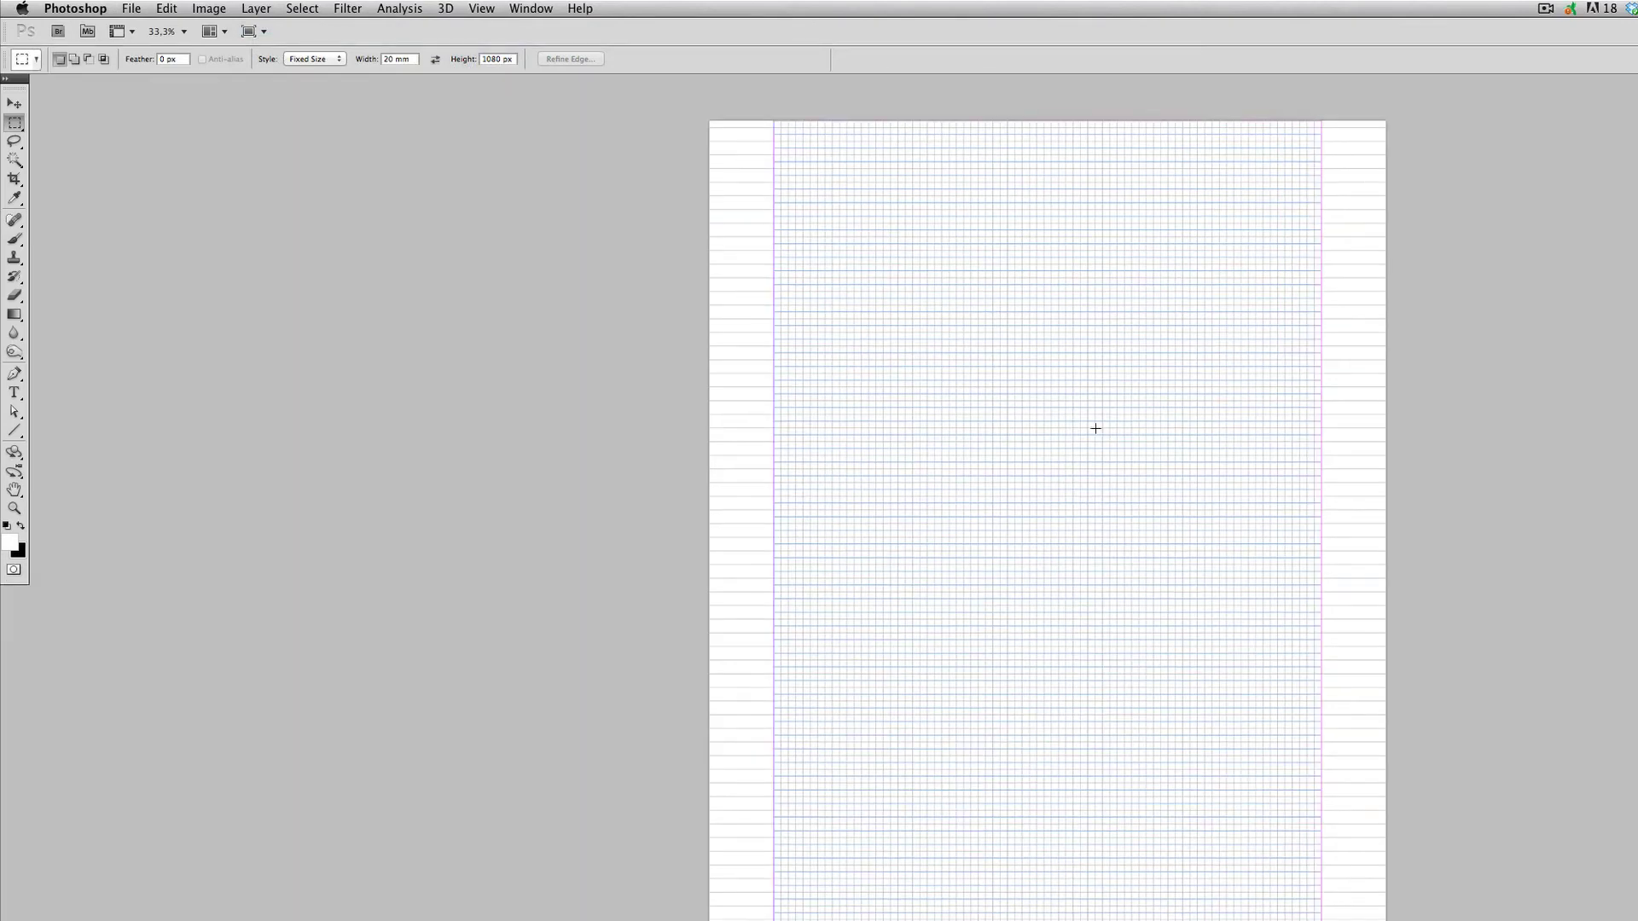
key("z")
left_click(1072, 423)
left_click(1021, 406)
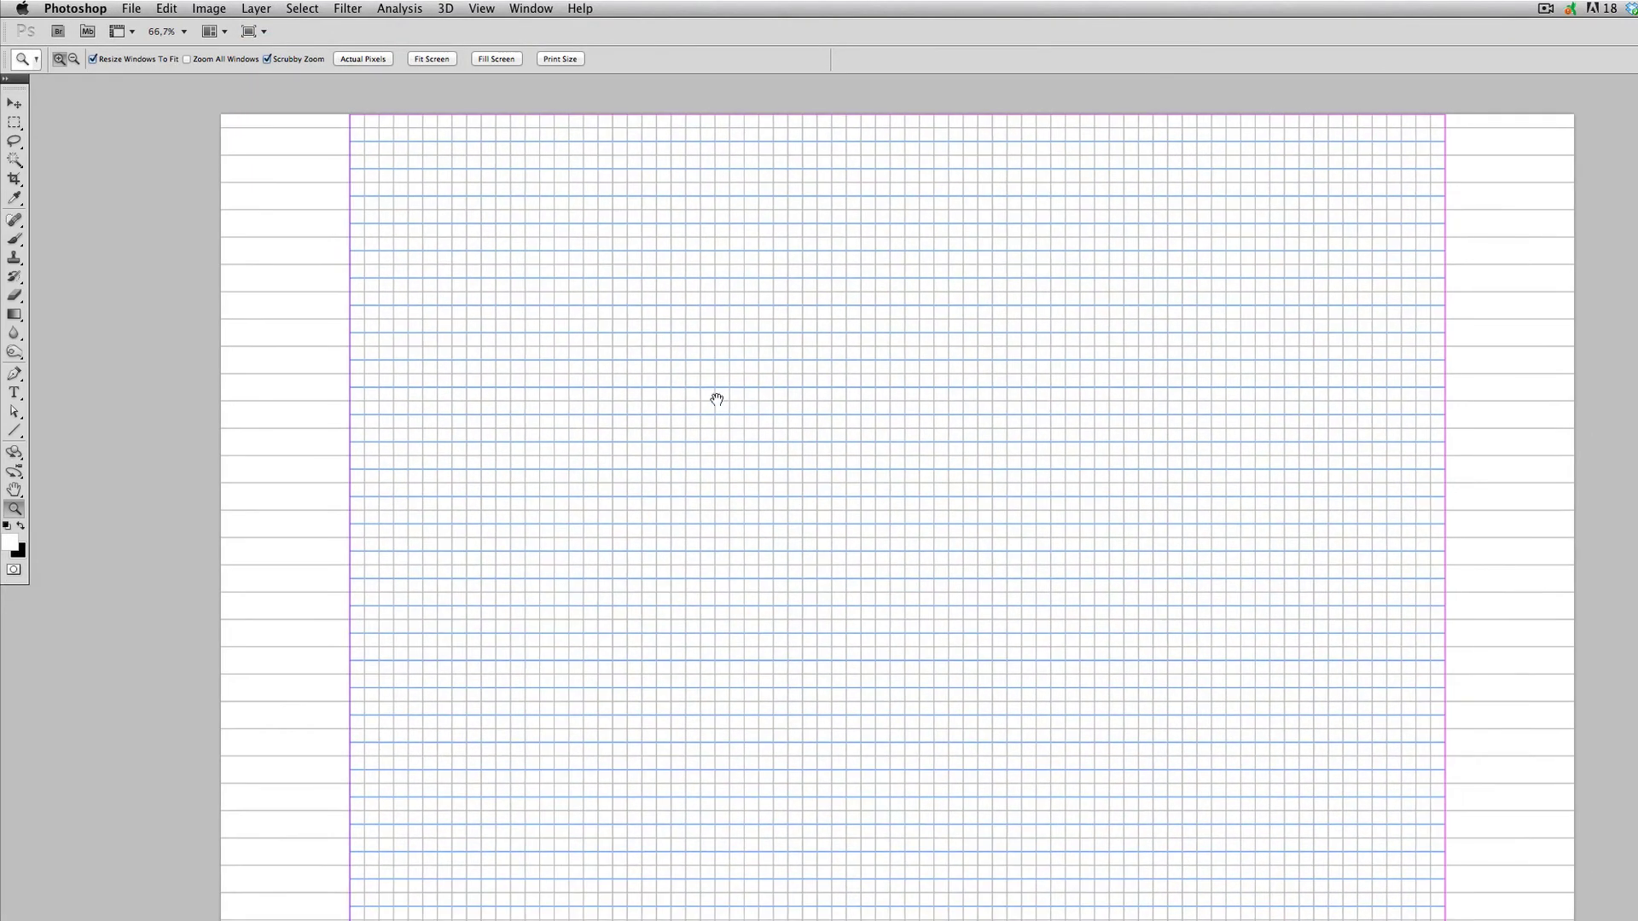
key("v")
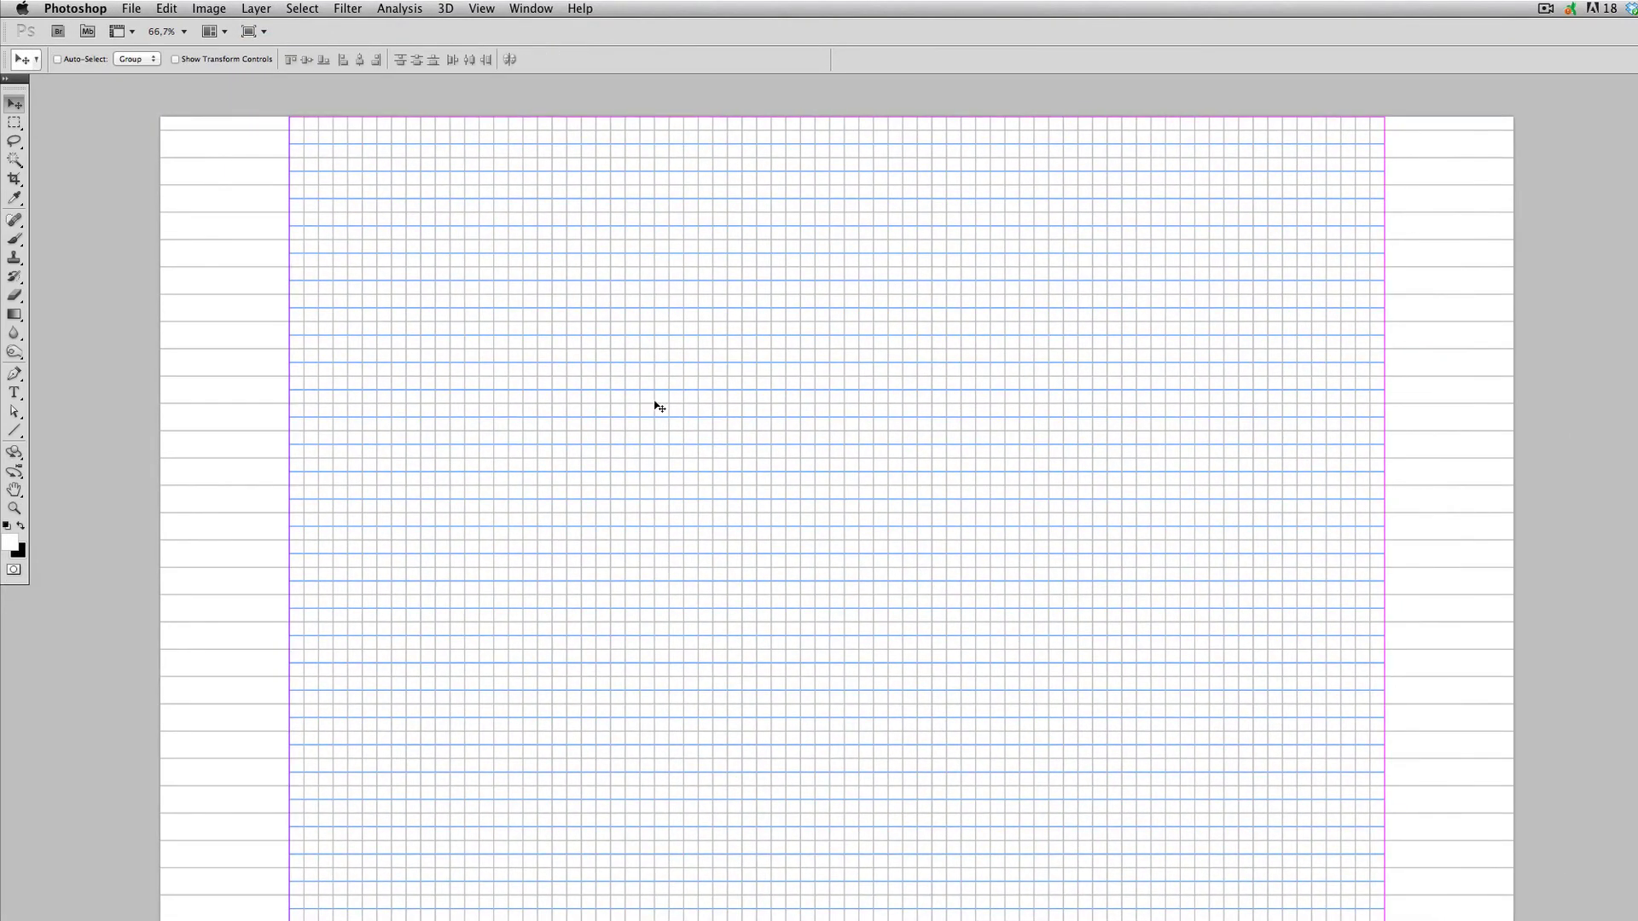